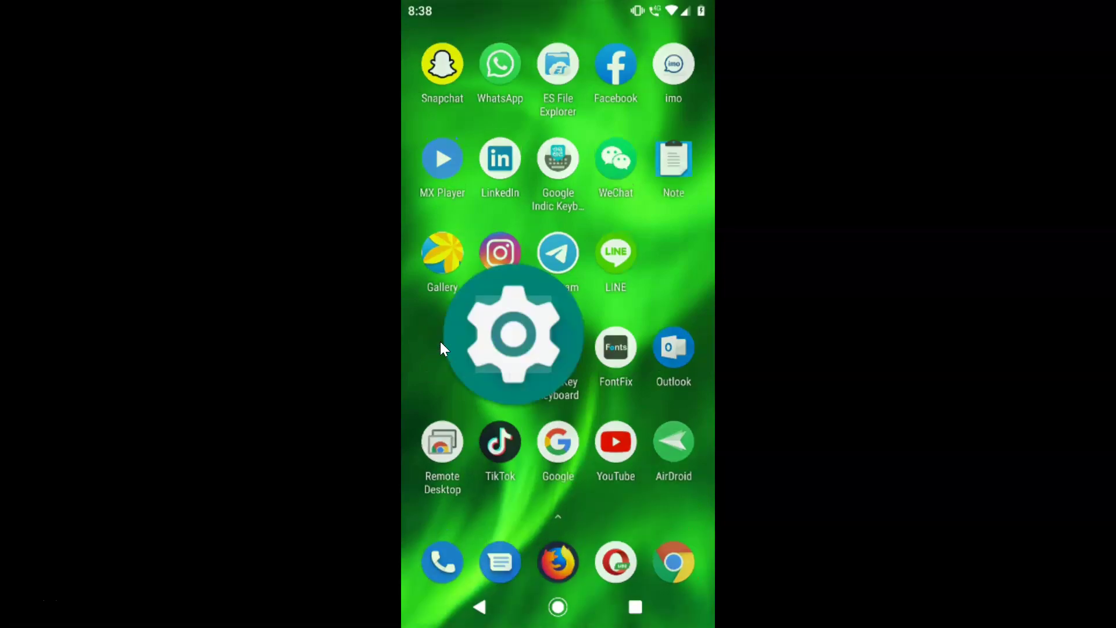
# Step: Browse the System settings page and its Advanced options, then return to the home screen
pyautogui.scroll(-5, 531, 351)
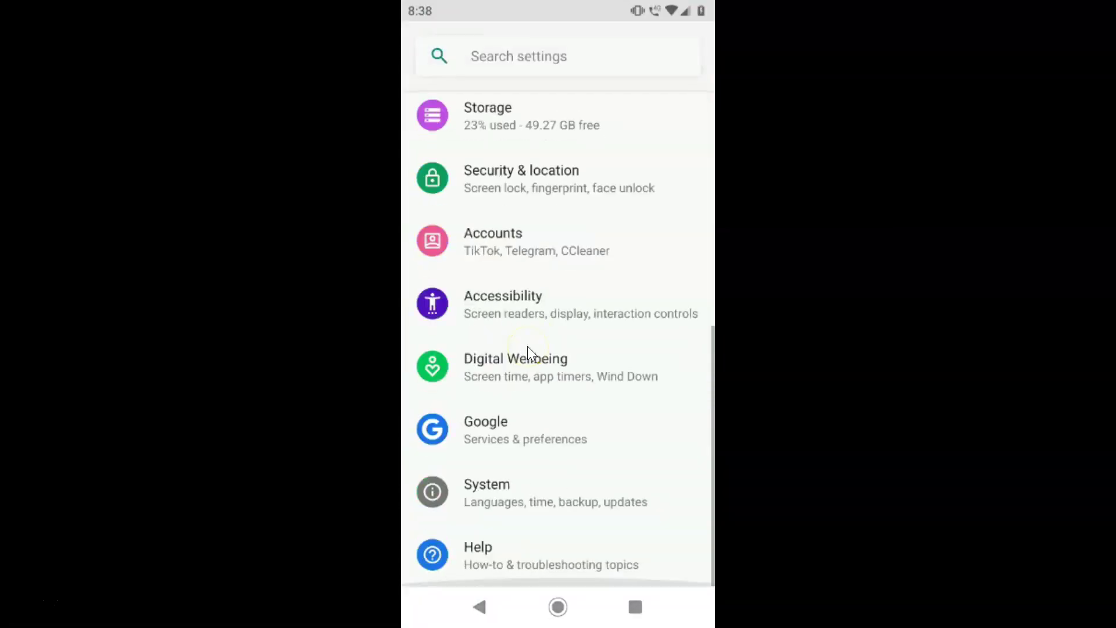
pyautogui.click(491, 494)
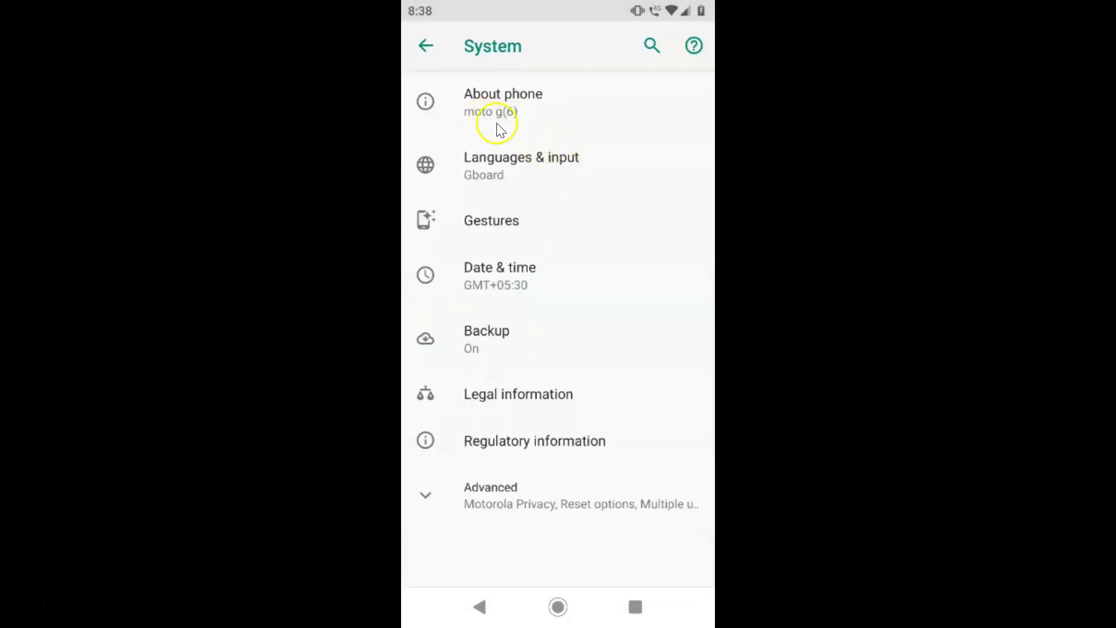
pyautogui.click(491, 487)
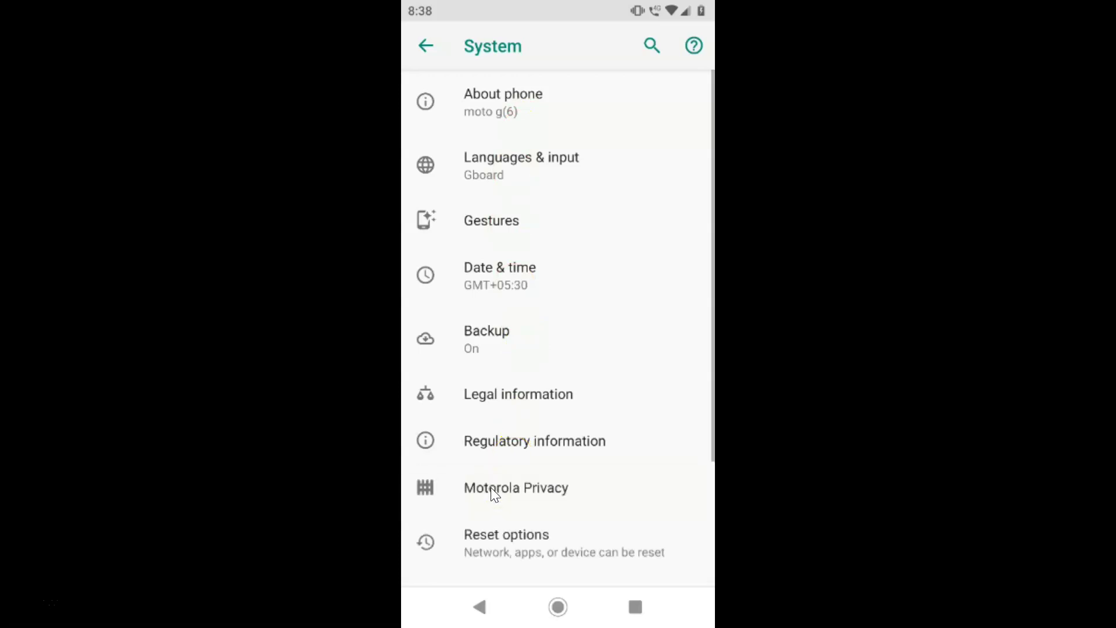
pyautogui.scroll(-3, 491, 487)
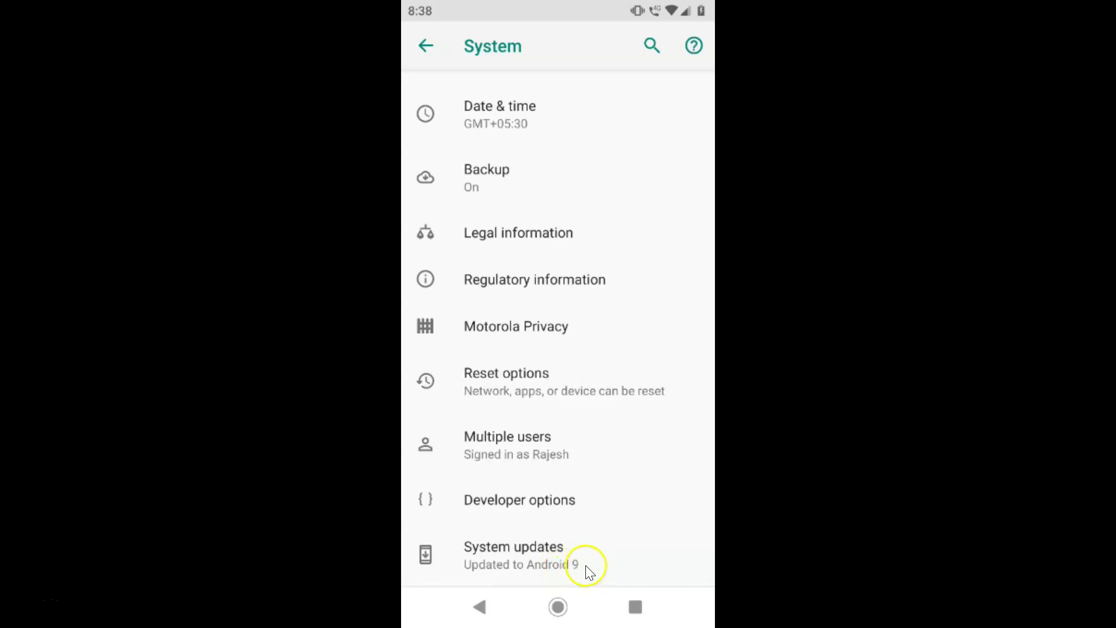
pyautogui.scroll(5, 570, 299)
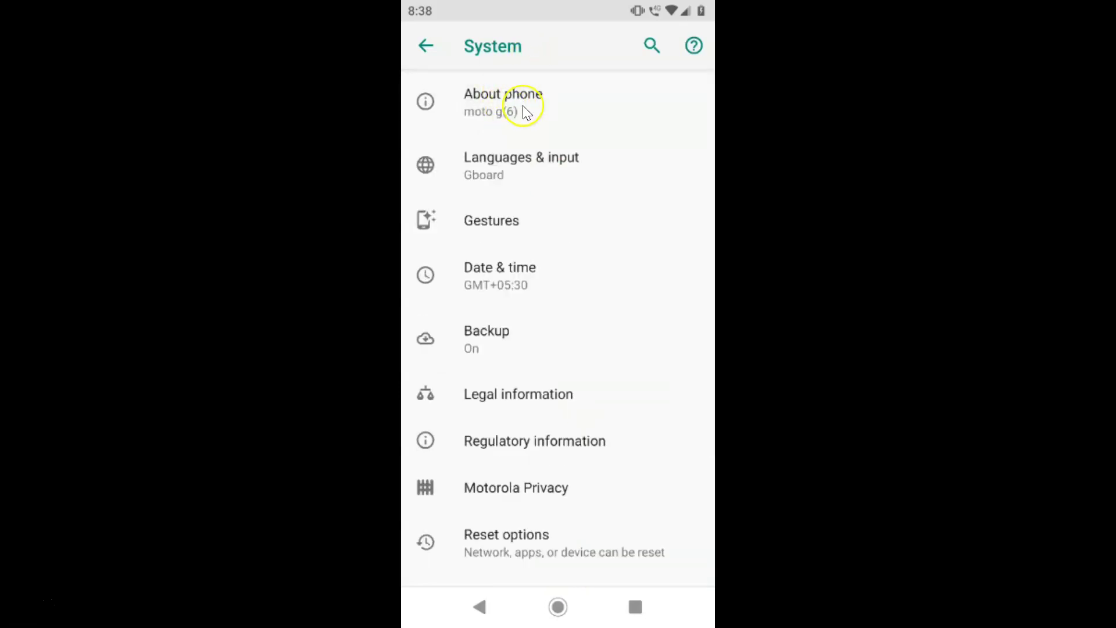
pyautogui.hotkey('alt', 's')
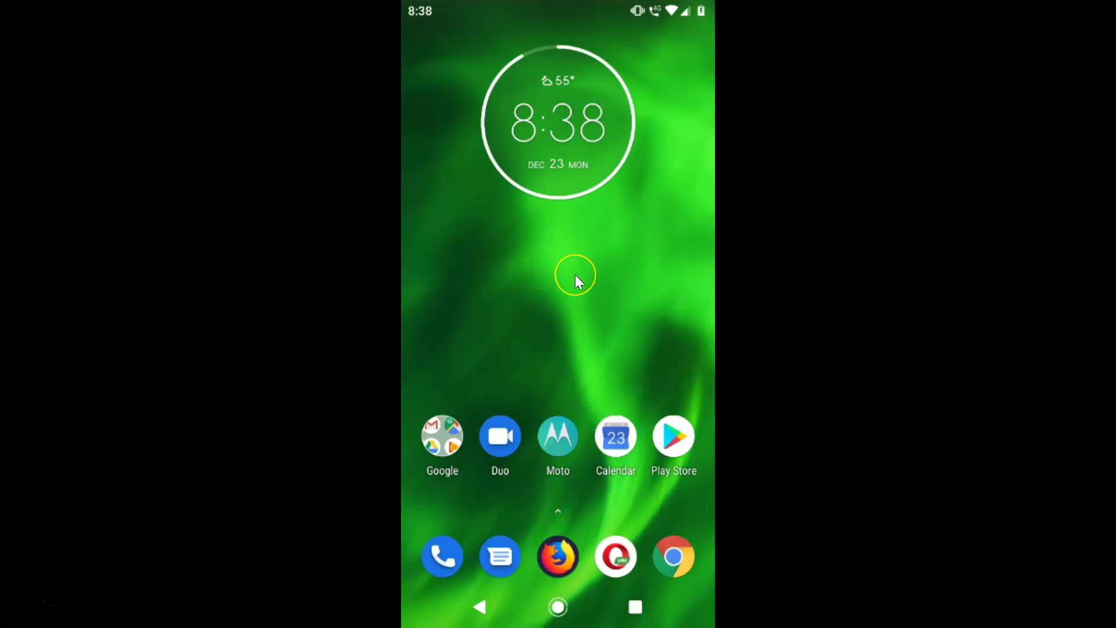
# Step: Launch the Phone app and open Settings from its three-dot menu
pyautogui.click(446, 553)
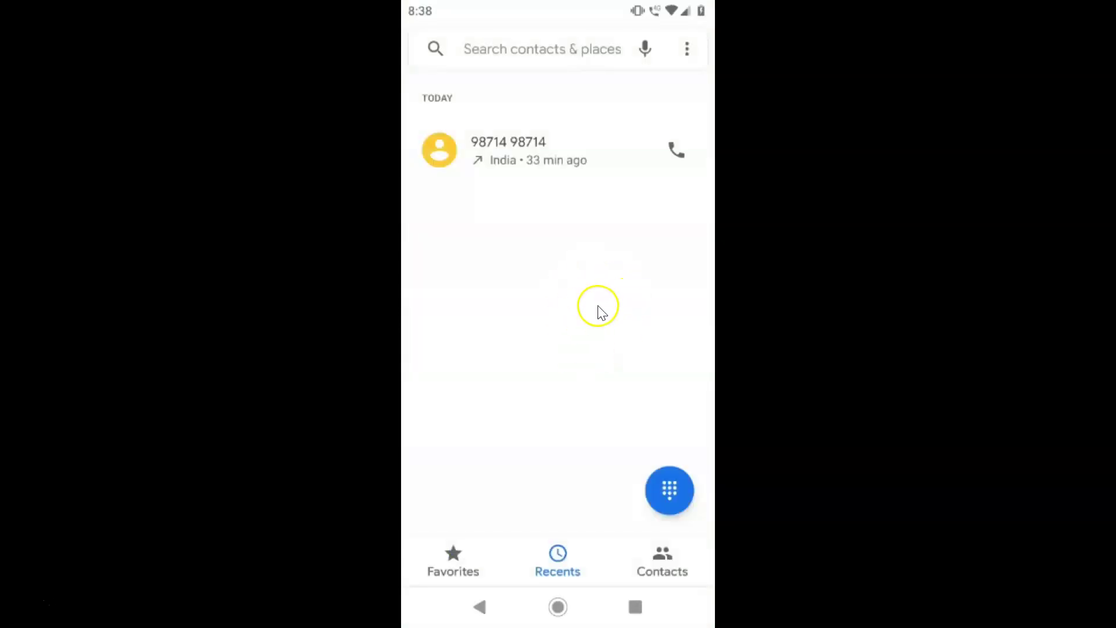
pyautogui.click(687, 50)
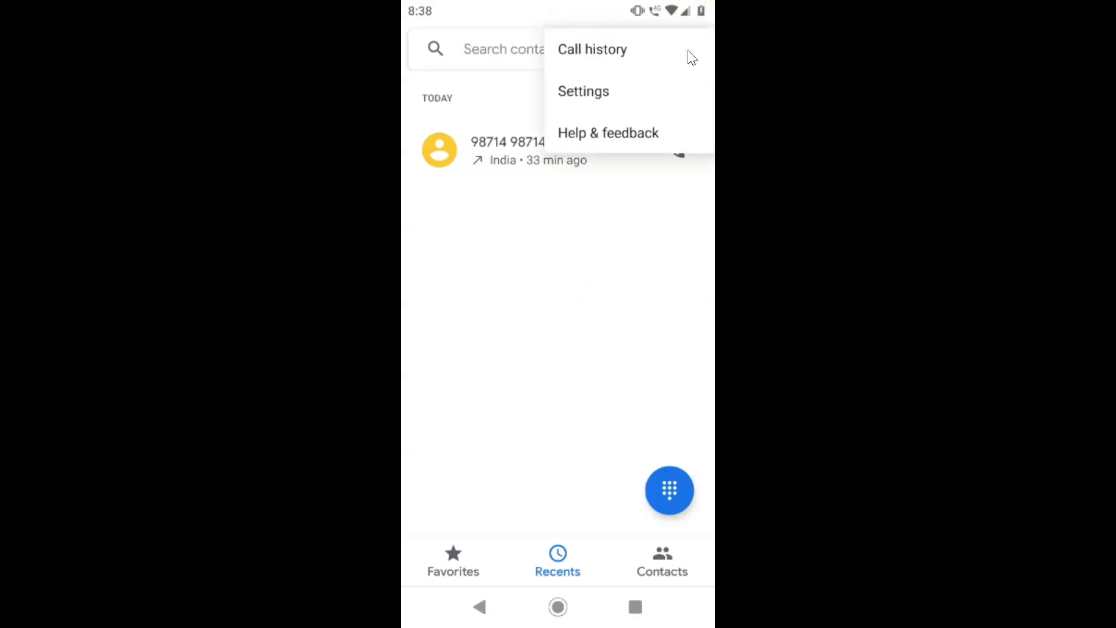
pyautogui.click(584, 92)
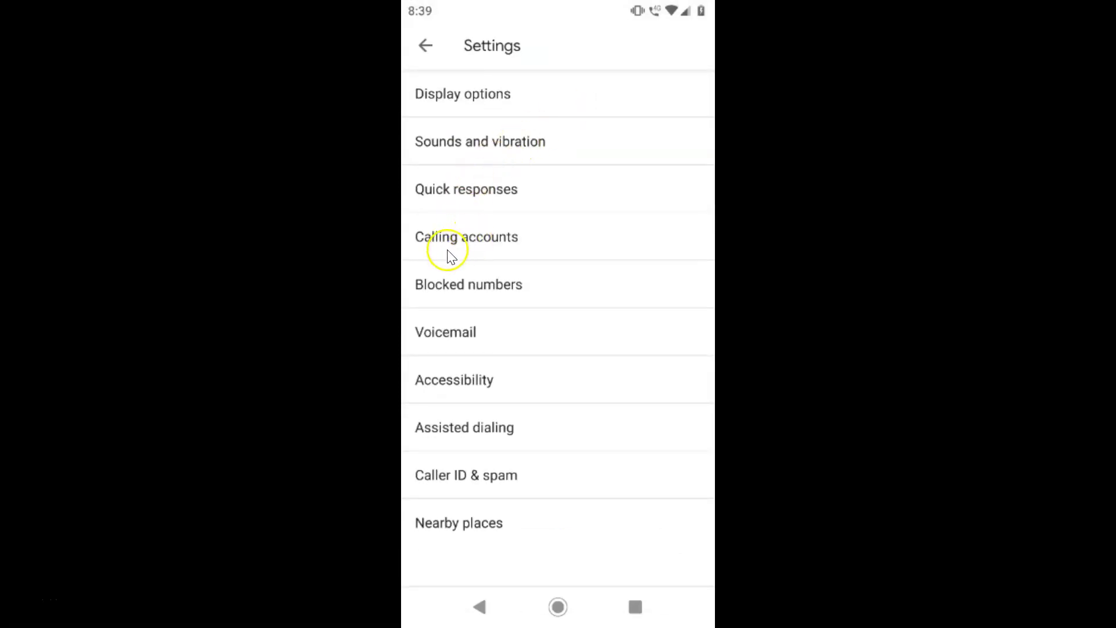
# Step: Go to Calling accounts > airtel > Call forwarding and open Always forward
pyautogui.click(495, 240)
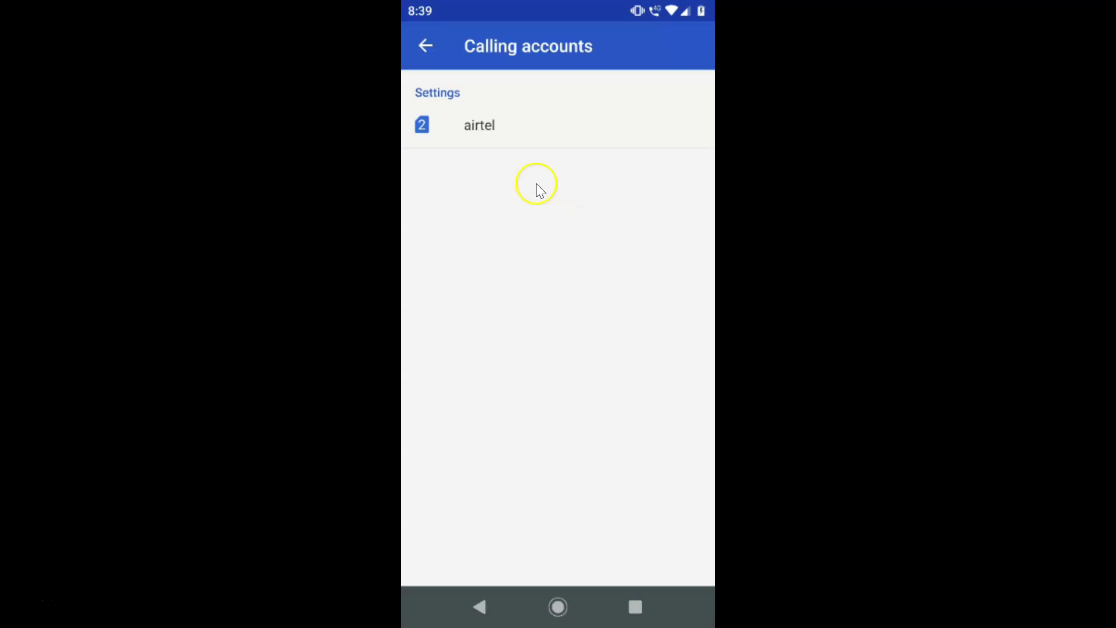
pyautogui.click(507, 130)
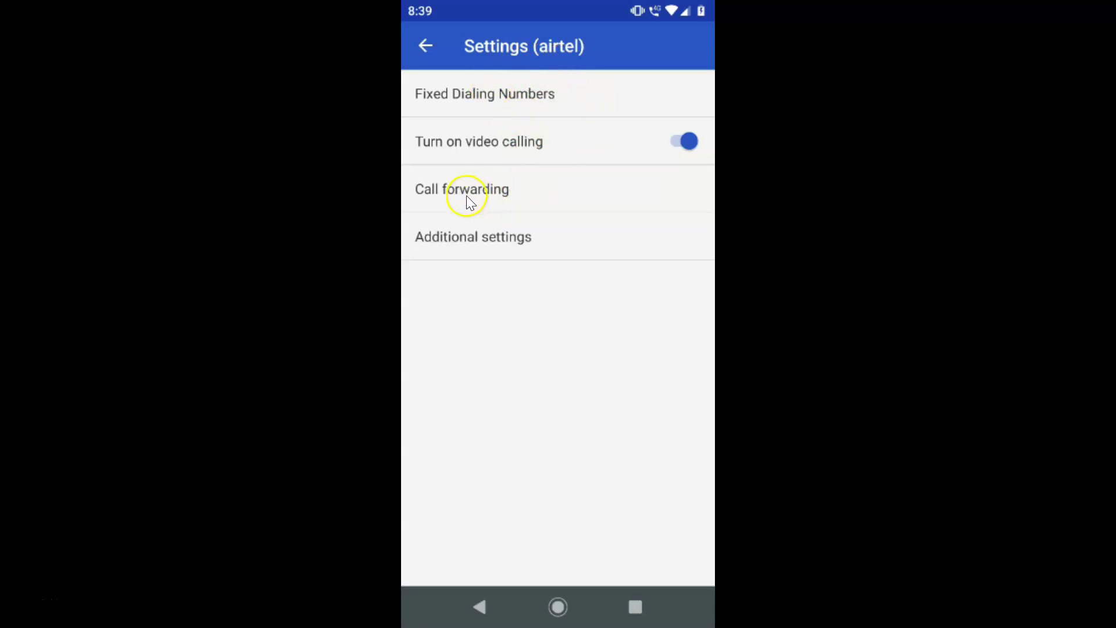
pyautogui.click(505, 195)
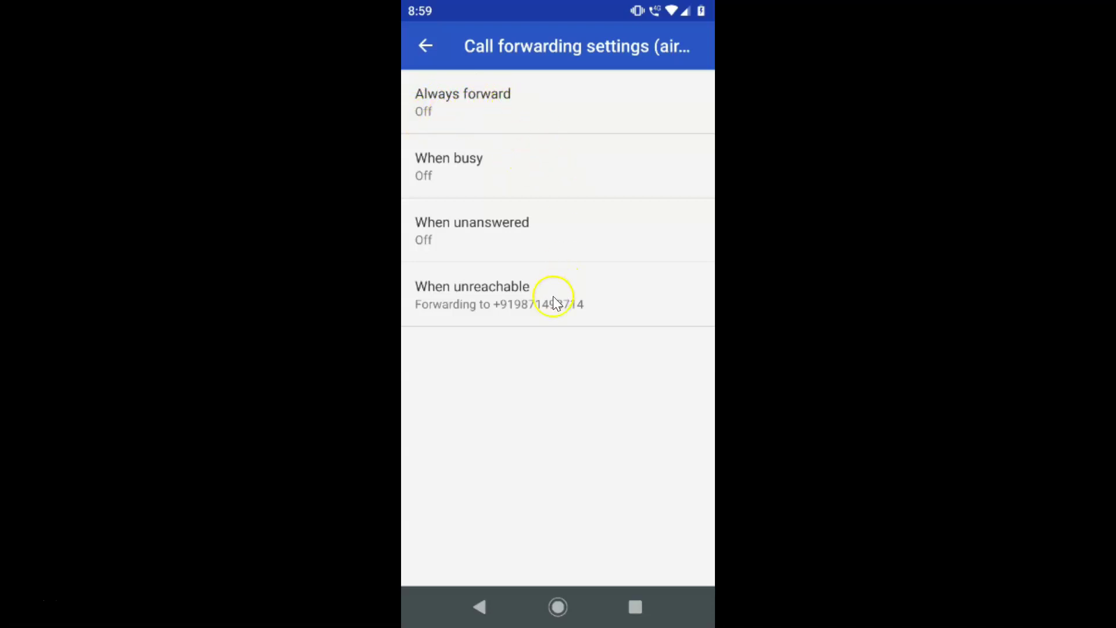
pyautogui.click(451, 107)
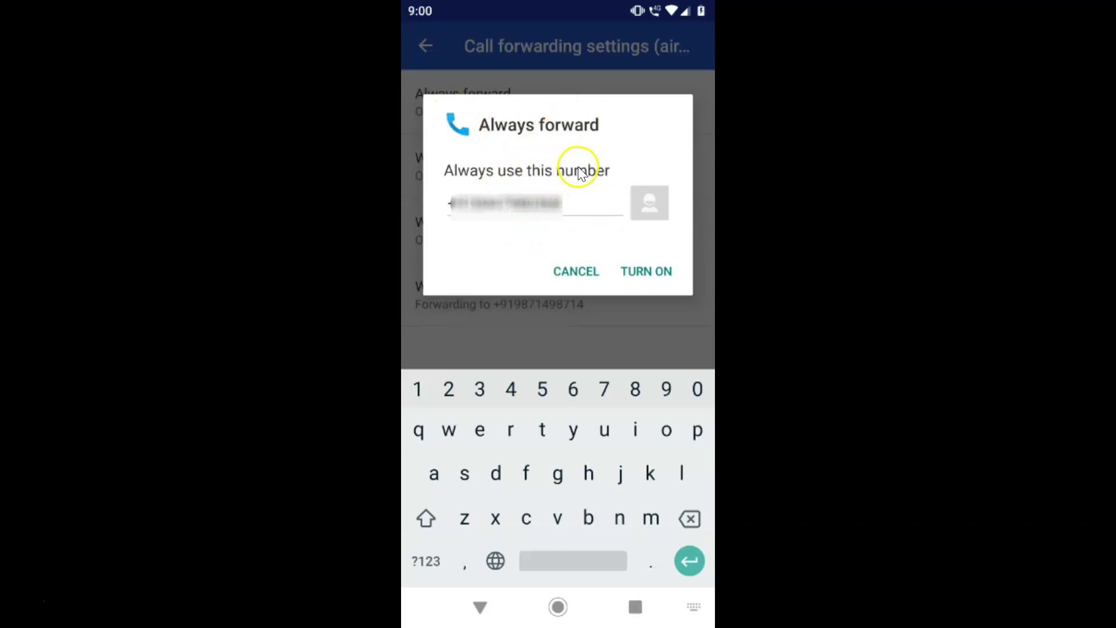
# Step: Delete the existing Always forward number and bring up the contact picker
pyautogui.click(580, 204)
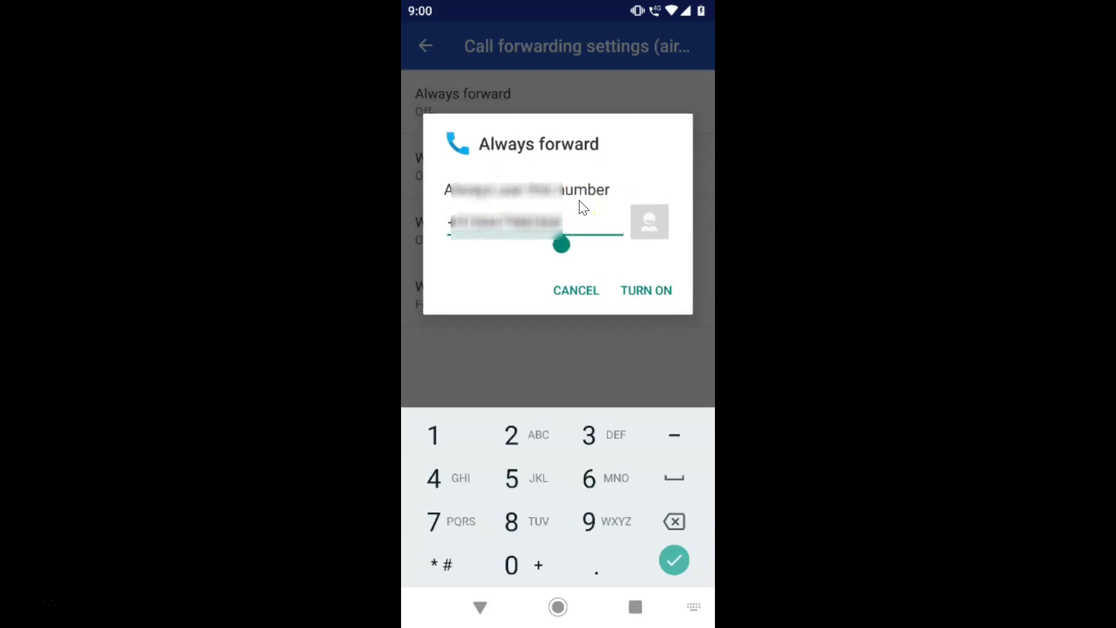
pyautogui.press('BackSpace')
pyautogui.press('BackSpace')
pyautogui.press('BackSpace')
pyautogui.press('BackSpace')
pyautogui.press('BackSpace')
pyautogui.press('BackSpace')
pyautogui.press('BackSpace')
pyautogui.press('BackSpace')
pyautogui.press('BackSpace')
pyautogui.press('BackSpace')
pyautogui.press('BackSpace')
pyautogui.press('BackSpace')
pyautogui.press('BackSpace')
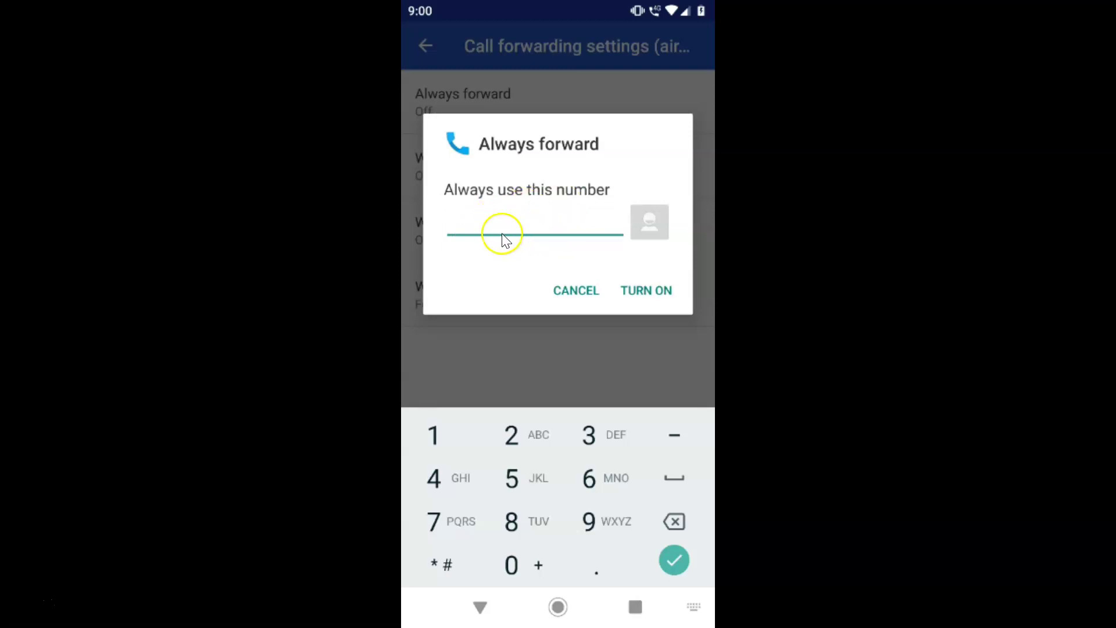
pyautogui.click(651, 228)
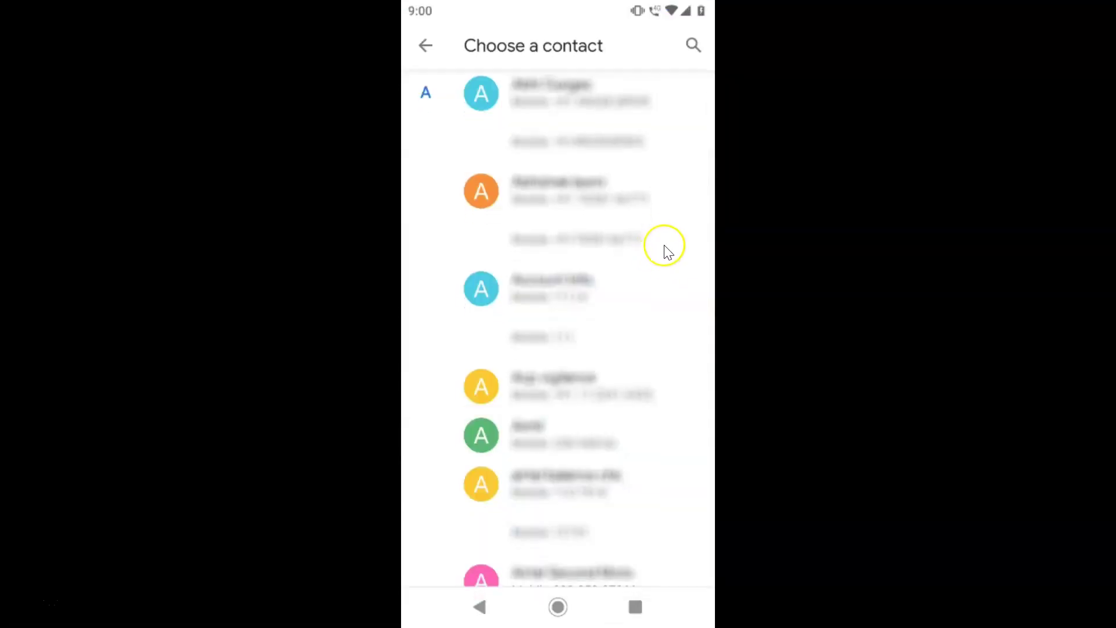
# Step: Scroll the Choose a contact list, then back out without picking anyone
pyautogui.scroll(-5, 667, 252)
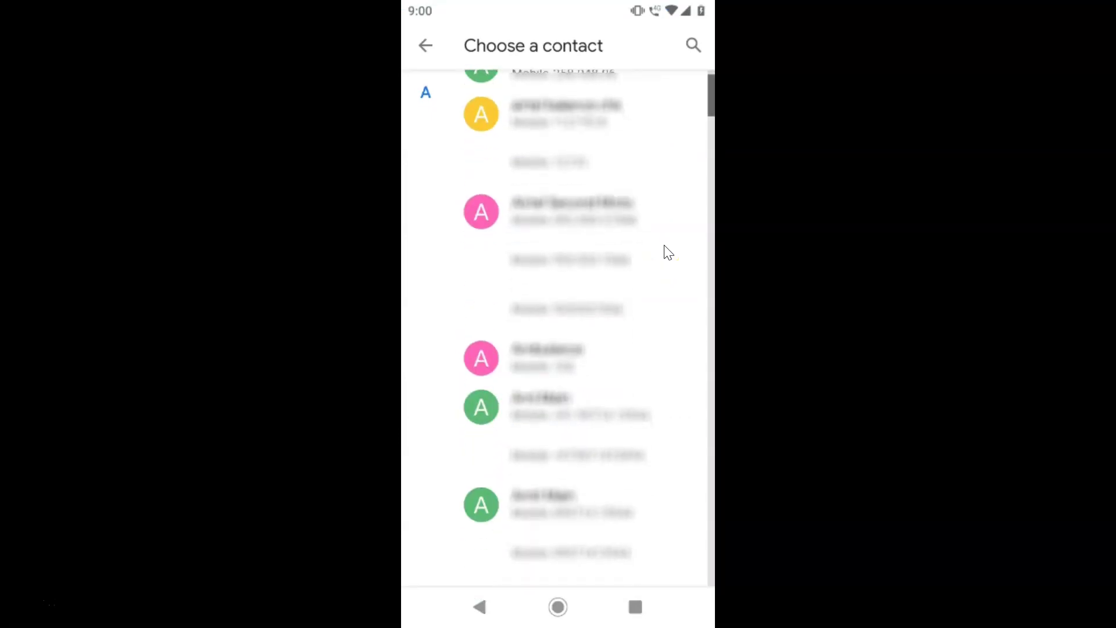
pyautogui.scroll(5, 668, 252)
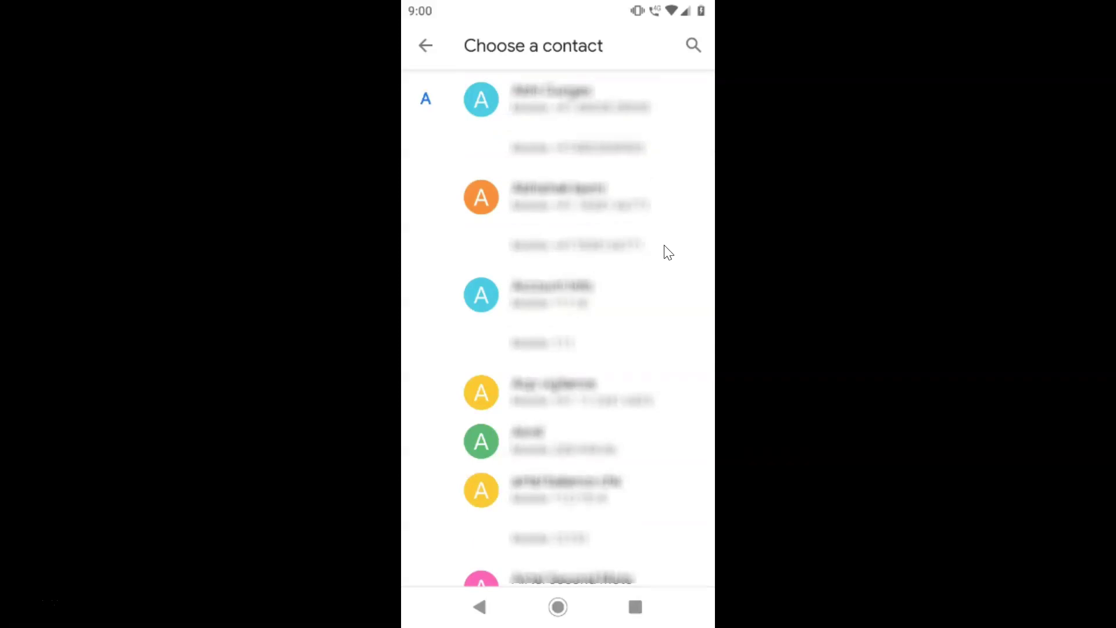
pyautogui.click(427, 49)
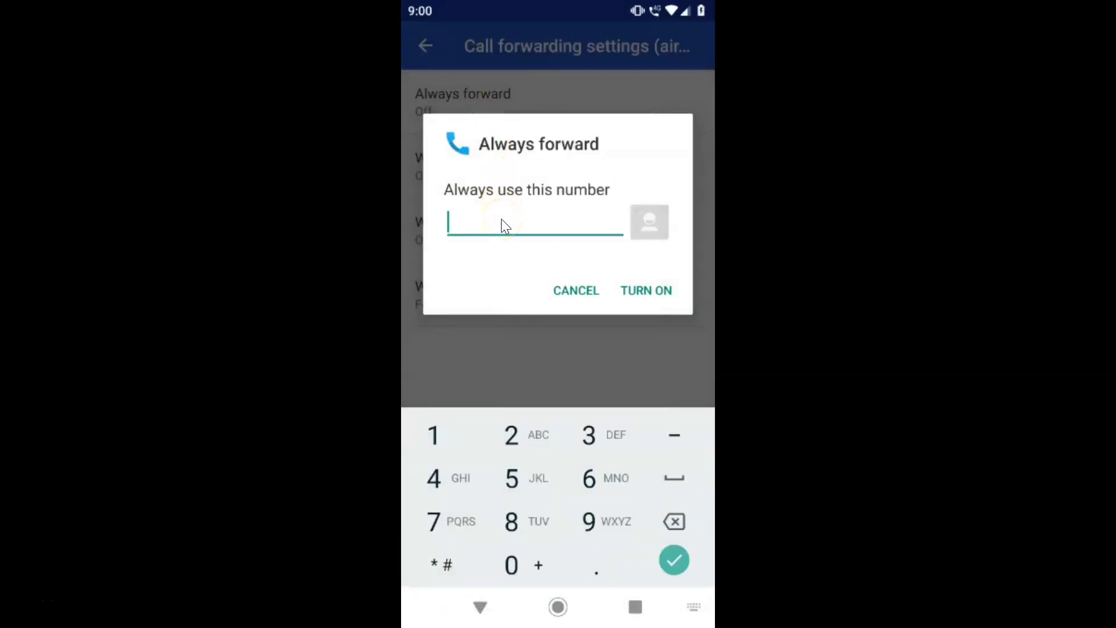
# Step: Enter the new forwarding number, turn on Always forward, and return to the home screen
pyautogui.write('5551234567')
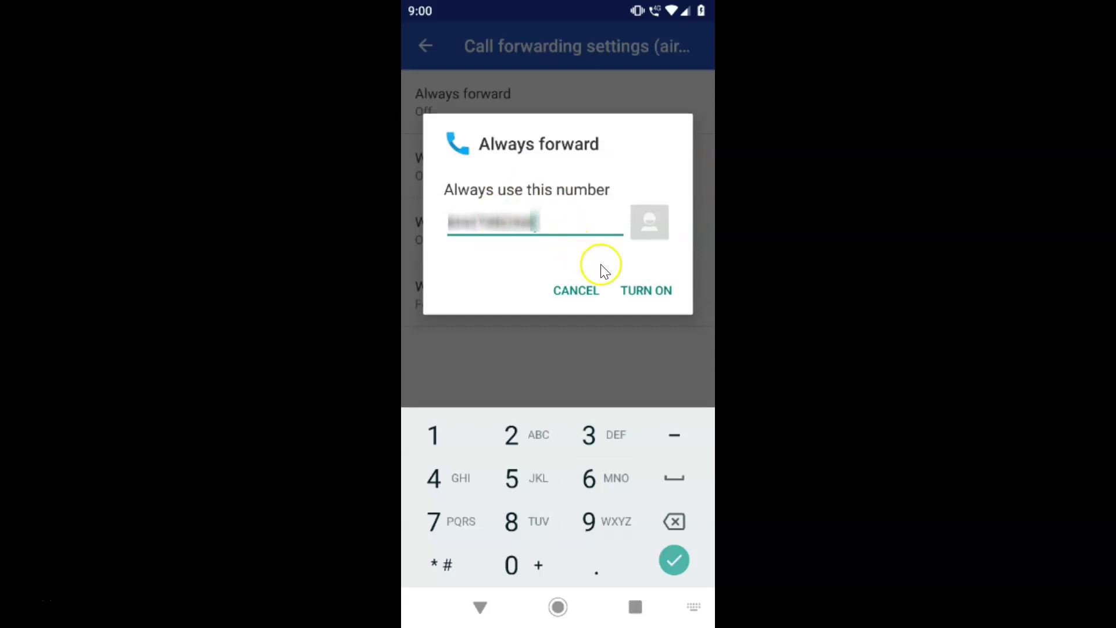
pyautogui.click(648, 292)
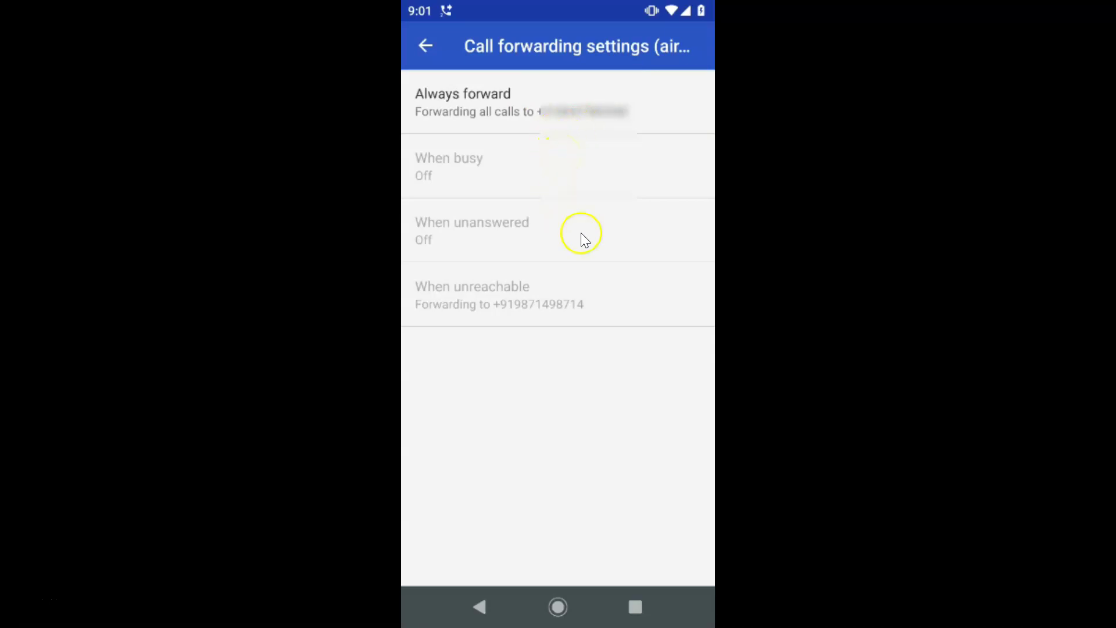
pyautogui.middleClick(596, 357)
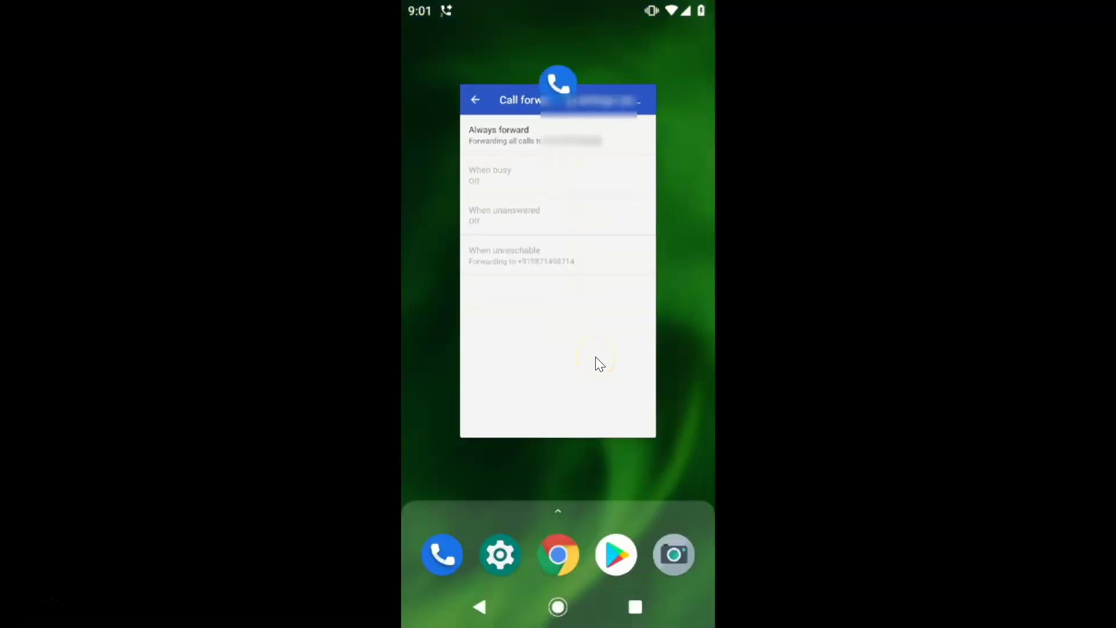